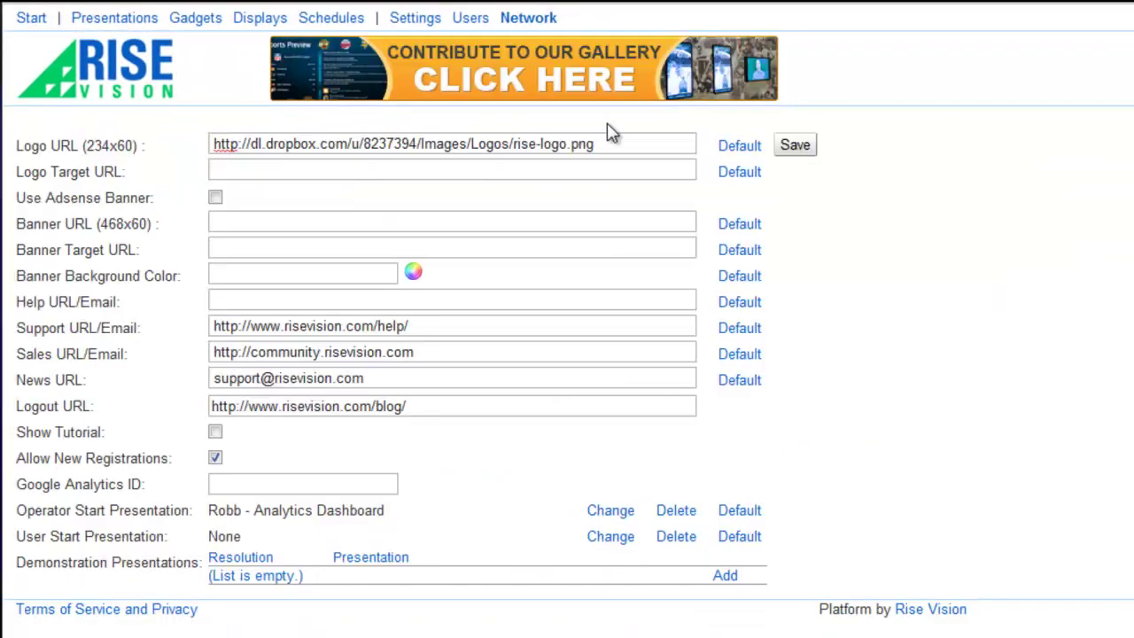
{"action": "left_click_drag", "start_coordinate": [608, 141], "coordinate": [151, 151]}
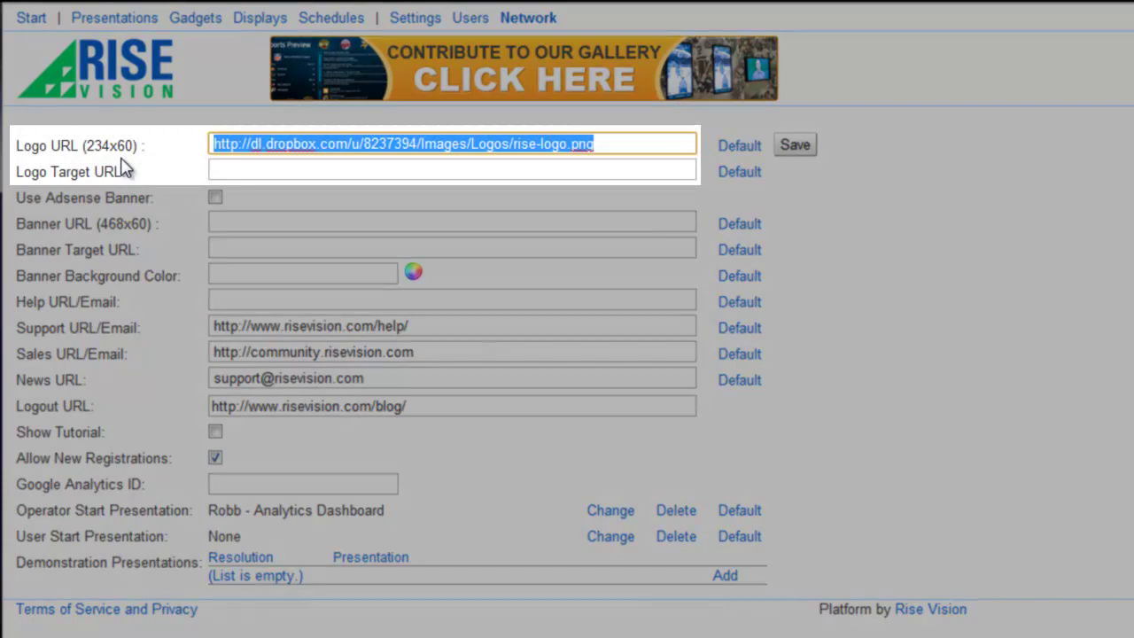
{"action": "type", "text": "types101.com/files/445/e25afd99773a10c90ce37eaabe58088d/lrg_ACME.gif"}
{"action": "left_click", "coordinate": [248, 168]}
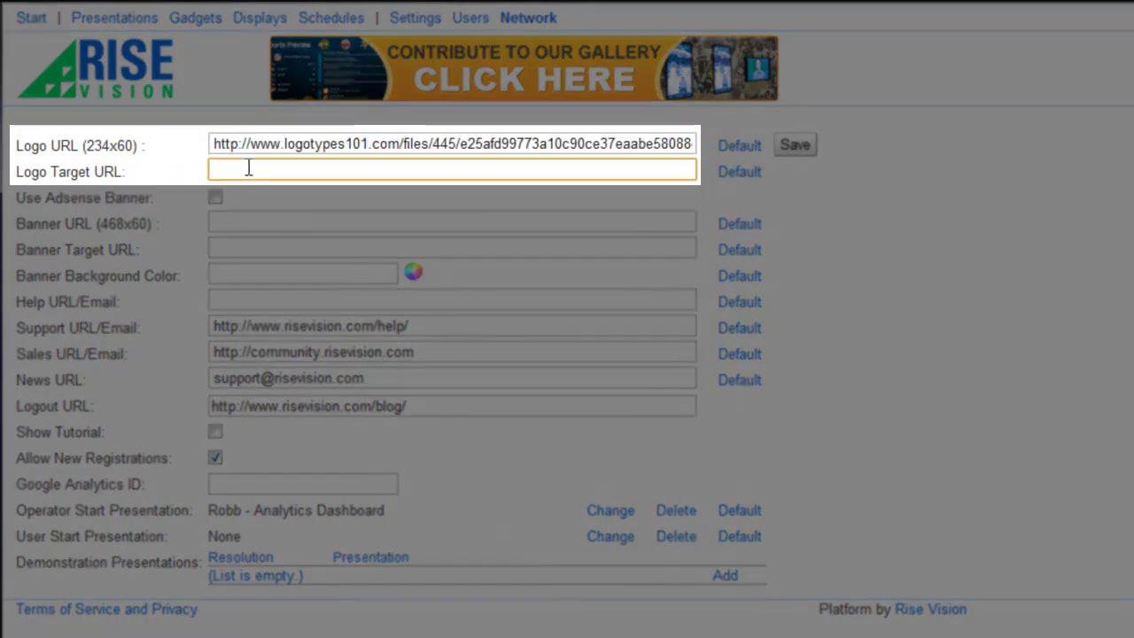
{"action": "type", "text": "http://www.acme.com"}
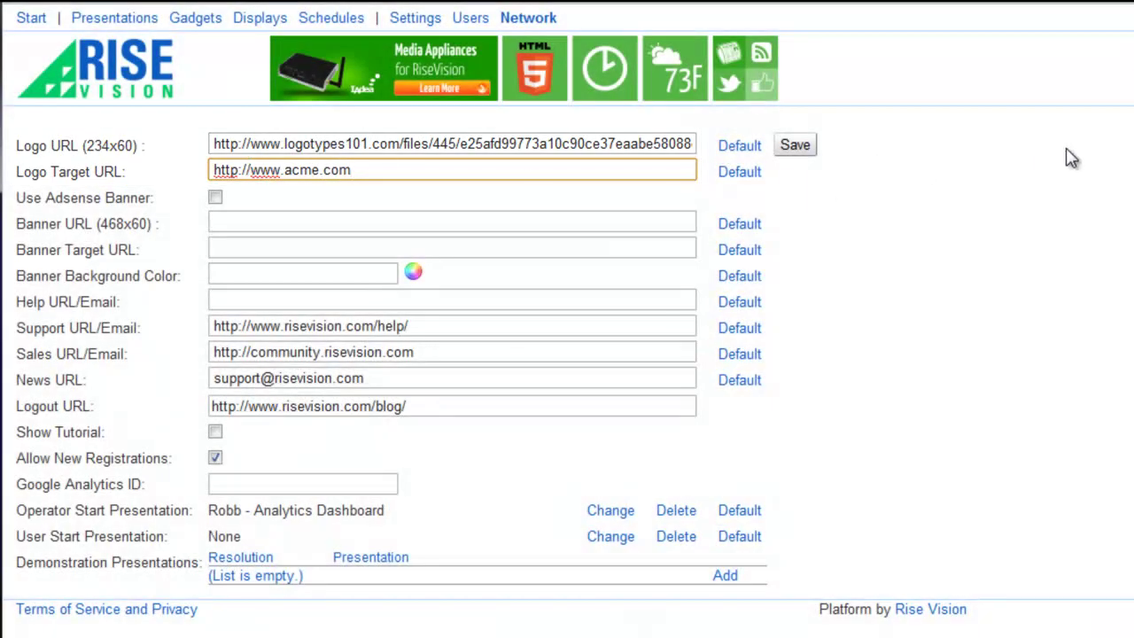
{"action": "left_click", "coordinate": [1068, 157]}
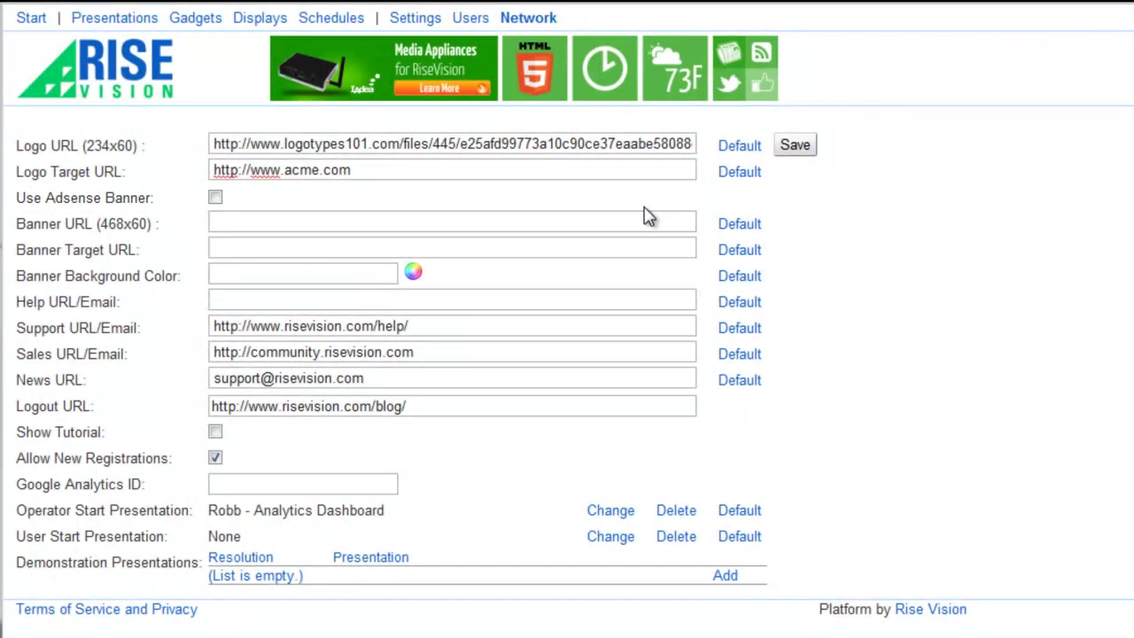
Step: Paste the Acme Banner.gif link into the Banner URL field
{"action": "left_click", "coordinate": [622, 218]}
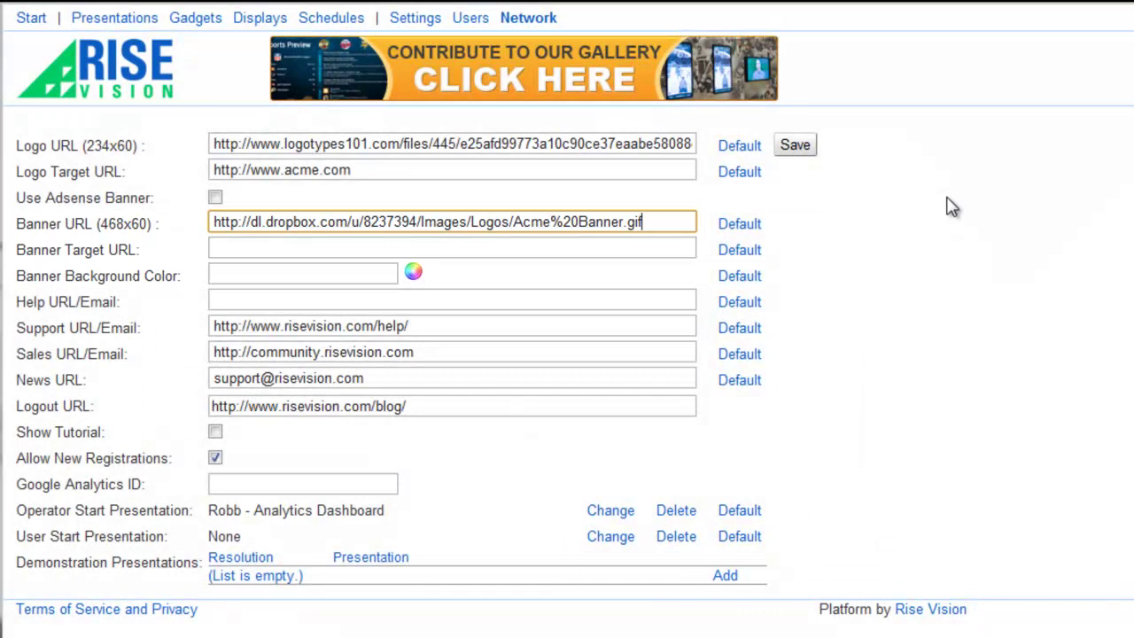
{"action": "key", "text": "Tab"}
{"action": "key", "text": "Tab"}
{"action": "key", "text": "Tab"}
{"action": "key", "text": "Tab"}
{"action": "key", "text": "Tab"}
{"action": "key", "text": "Tab"}
{"action": "key", "text": "ctrl+c"}
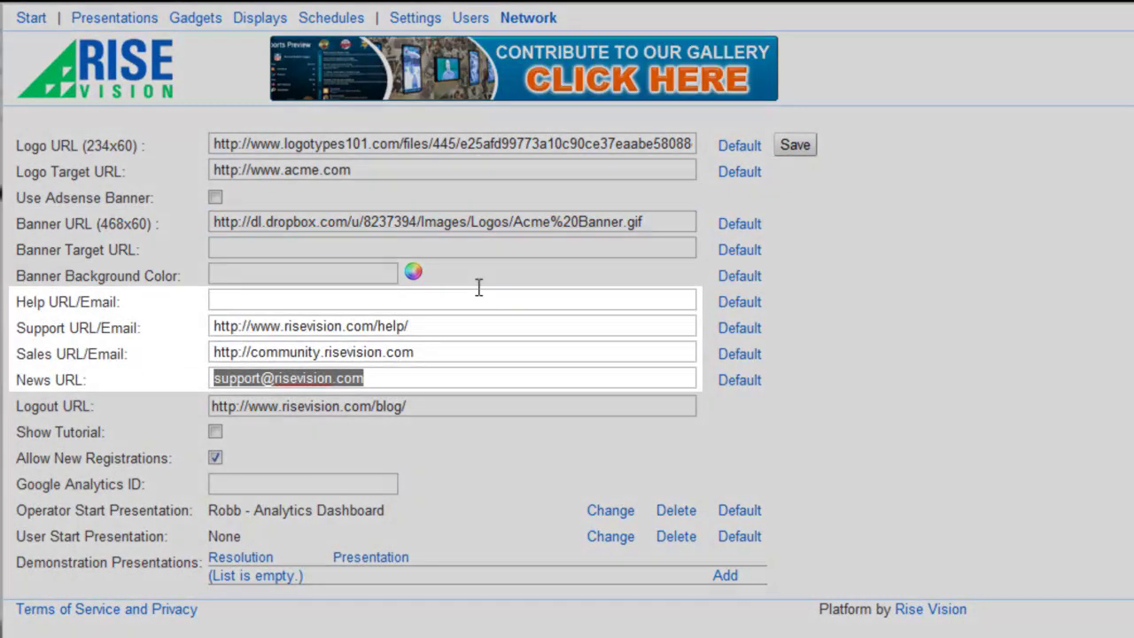
Step: Paste the support e-mail into Help URL/Email and clear the Support, Sales and News URLs
{"action": "left_click", "coordinate": [468, 298]}
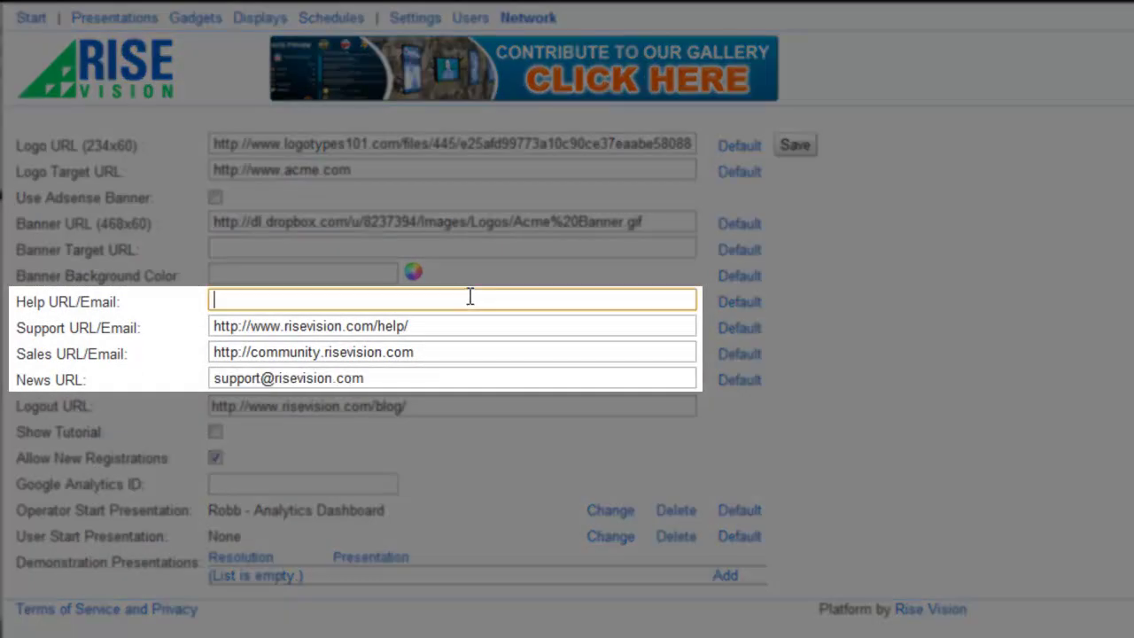
{"action": "key", "text": "ctrl+v"}
{"action": "left_click_drag", "start_coordinate": [440, 325], "coordinate": [20, 328]}
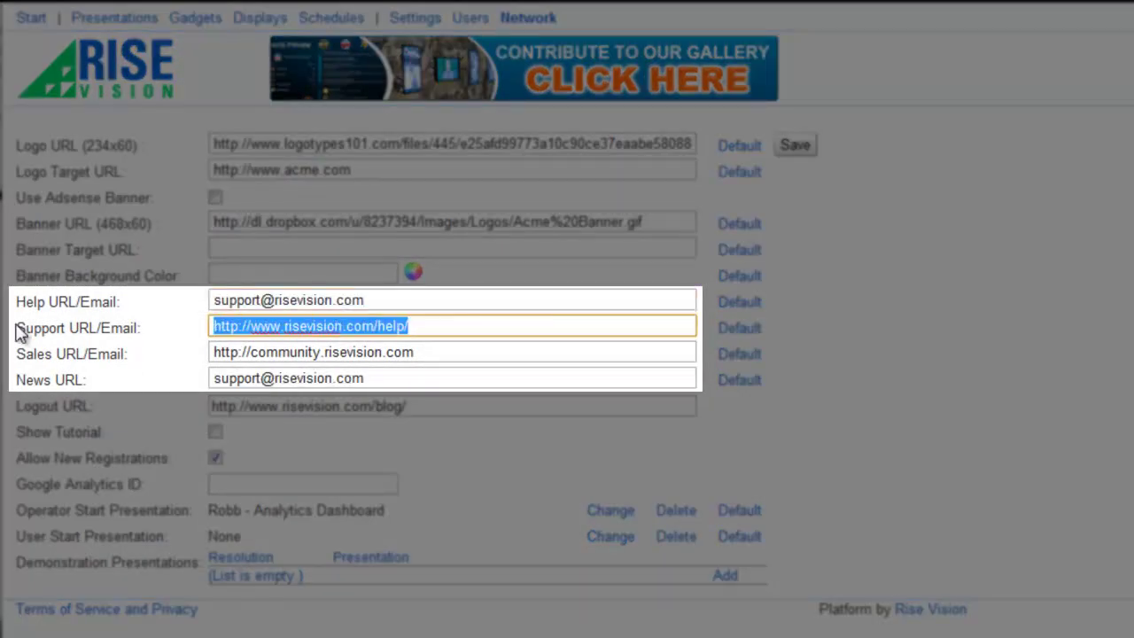
{"action": "key", "text": "BackSpace"}
{"action": "left_click_drag", "start_coordinate": [457, 351], "coordinate": [10, 375]}
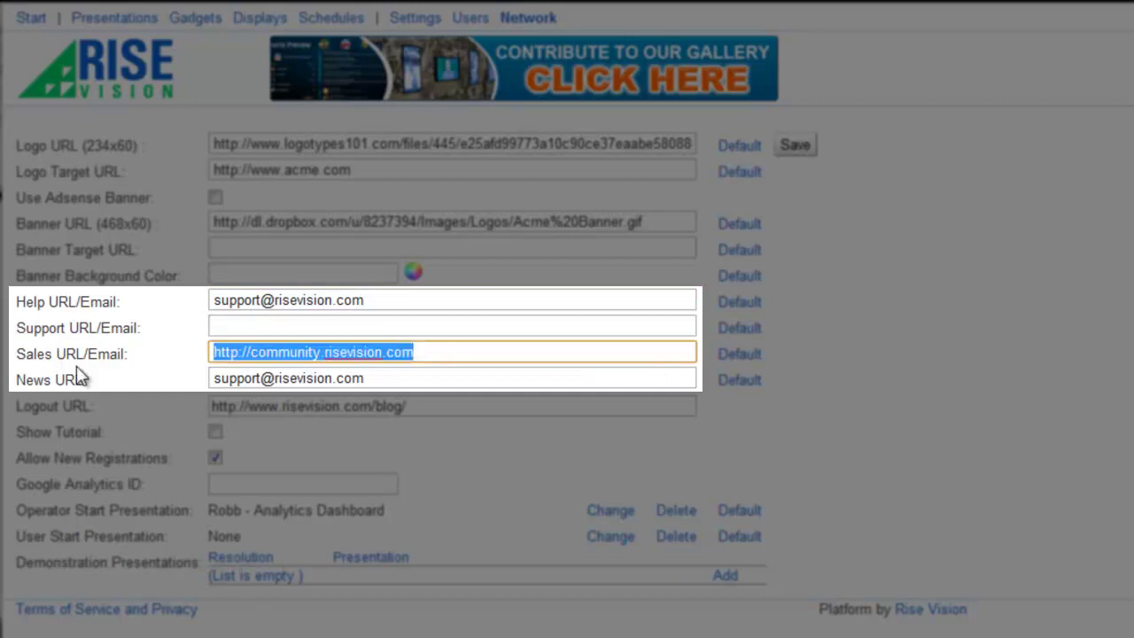
{"action": "key", "text": "BackSpace"}
{"action": "left_click_drag", "start_coordinate": [361, 383], "coordinate": [67, 405]}
{"action": "key", "text": "BackSpace"}
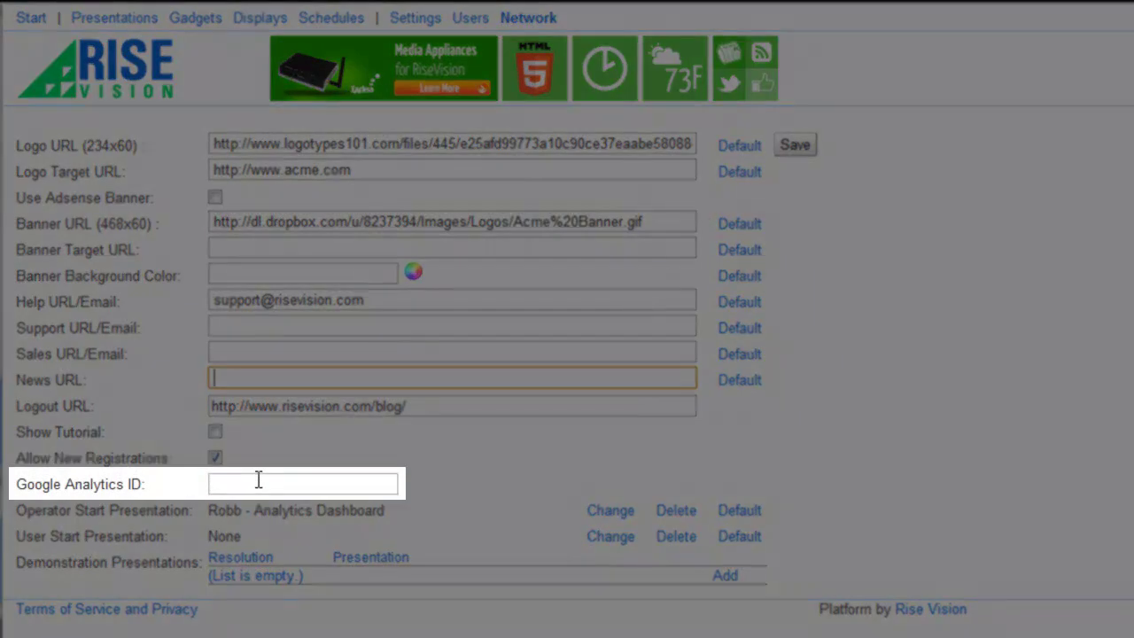
Step: Enter Google Analytics ID 45785357 and choose The Channel as the user start presentation
{"action": "left_click", "coordinate": [258, 482]}
{"action": "type", "text": "45785357"}
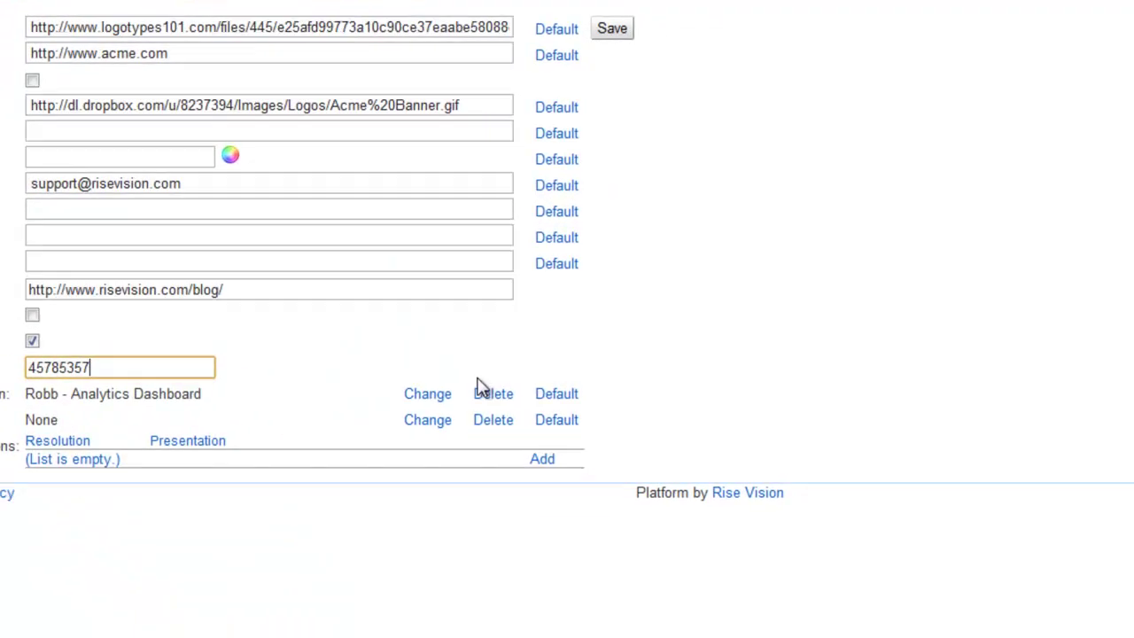
{"action": "left_click", "coordinate": [612, 537]}
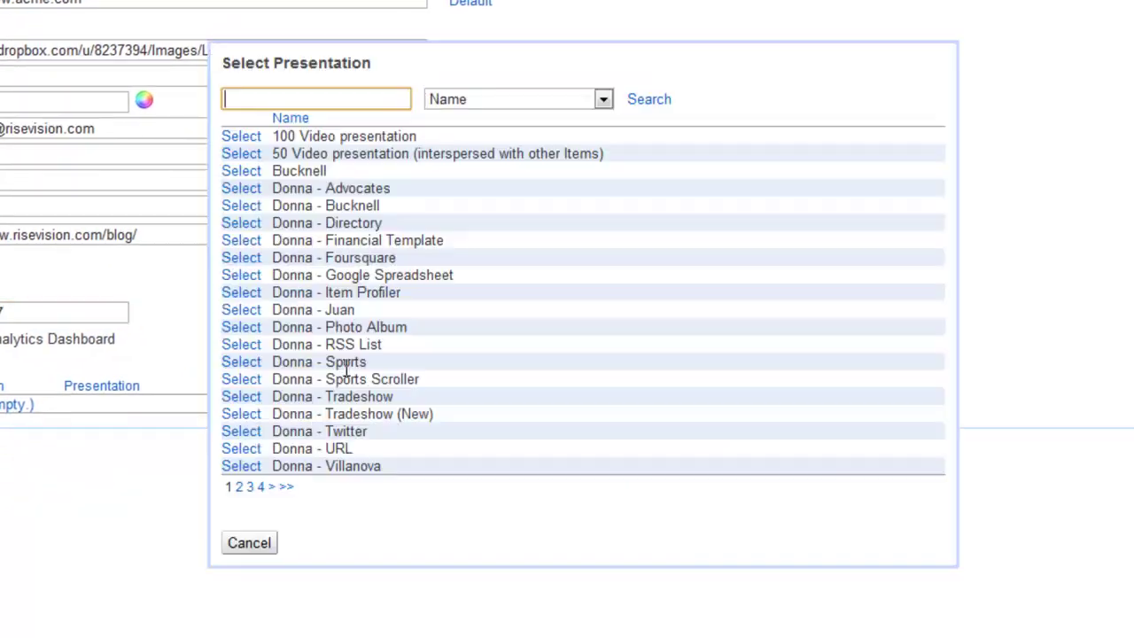
{"action": "left_click", "coordinate": [250, 486]}
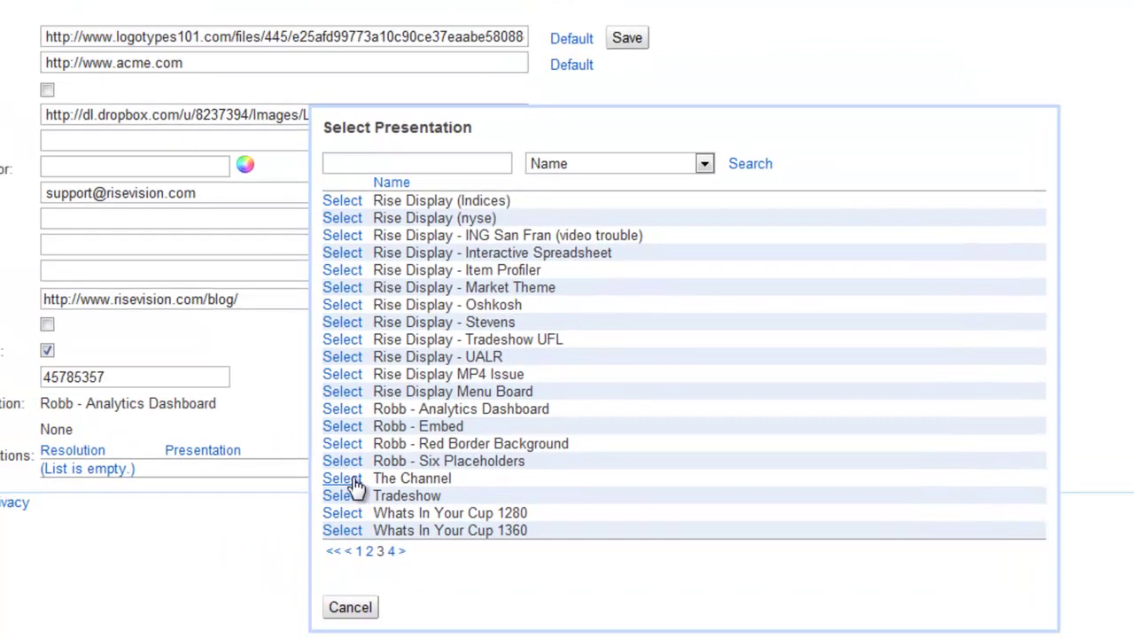
{"action": "left_click", "coordinate": [241, 414]}
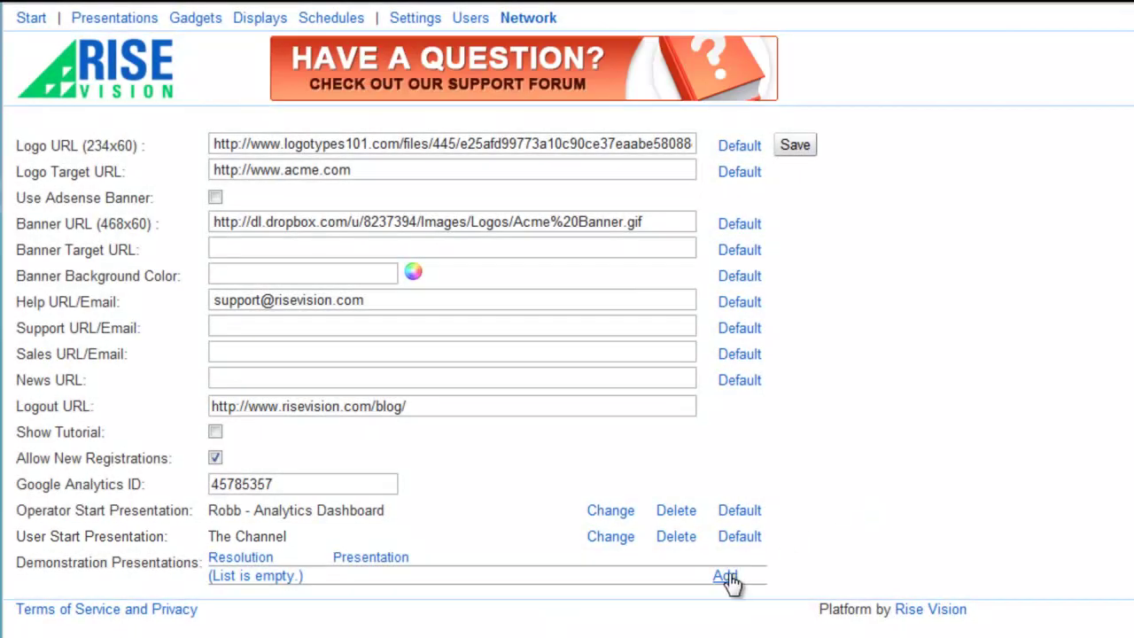
Step: Add Photo Gallery as a demonstration presentation
{"action": "left_click", "coordinate": [725, 575]}
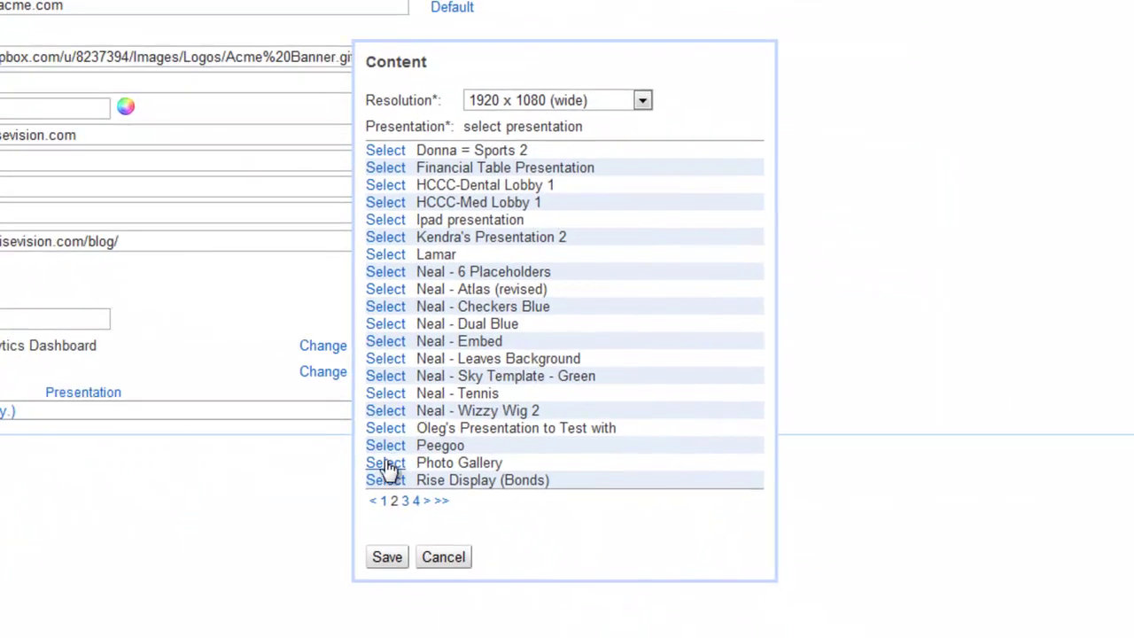
{"action": "left_click", "coordinate": [390, 462]}
{"action": "left_click", "coordinate": [396, 372]}
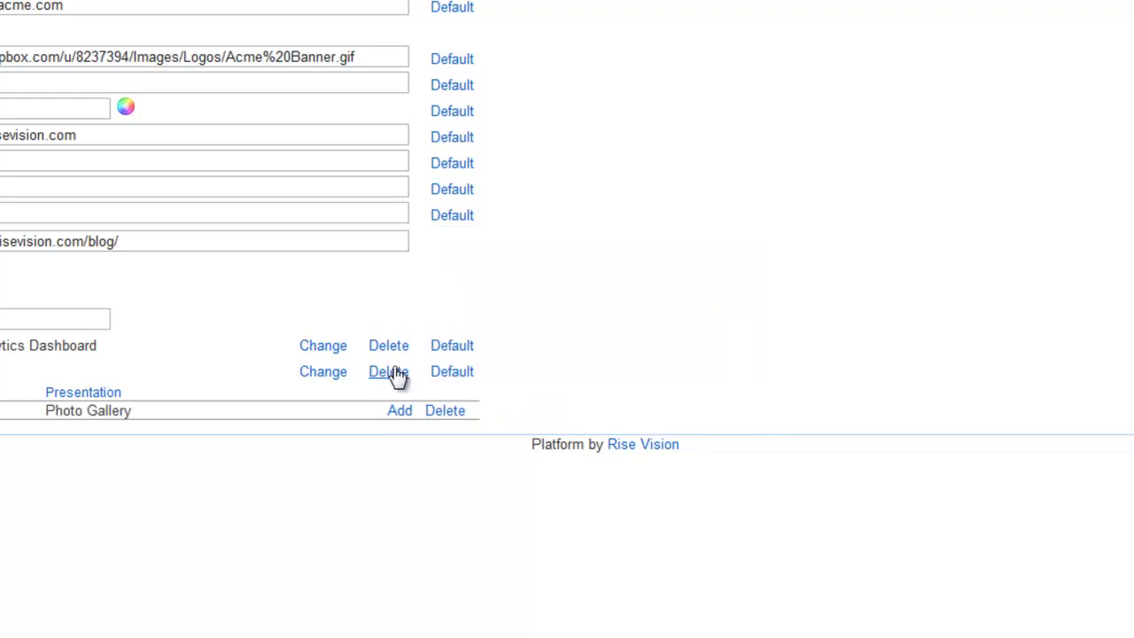
Step: Add Tradeshow at 1360 x 768 as a second demonstration presentation and save the network settings
{"action": "left_click", "coordinate": [401, 411]}
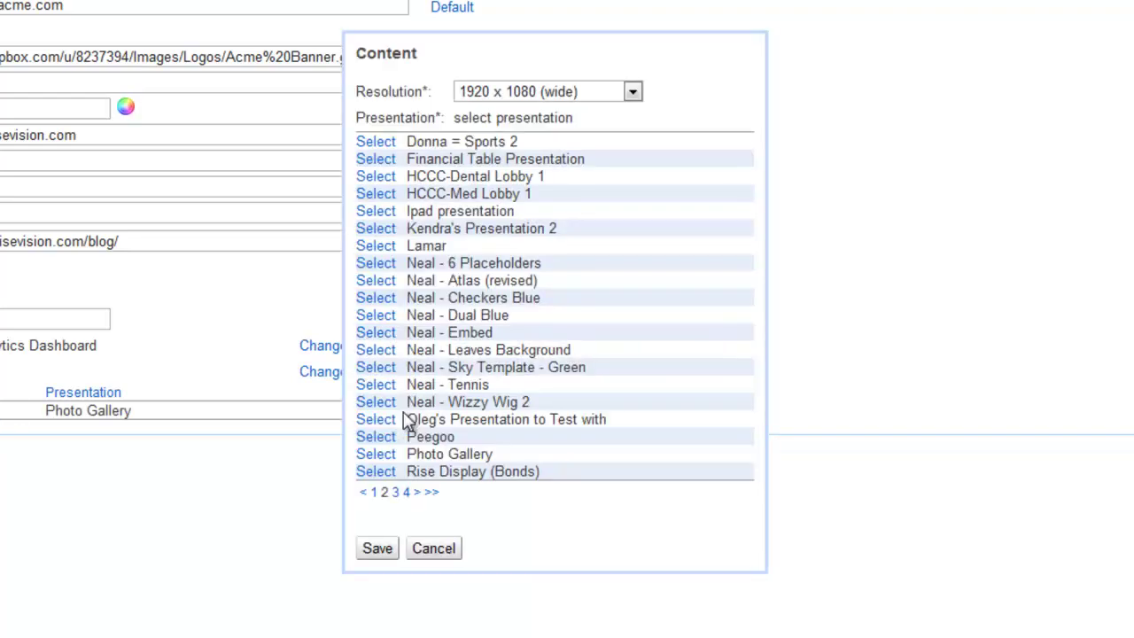
{"action": "left_click", "coordinate": [386, 493]}
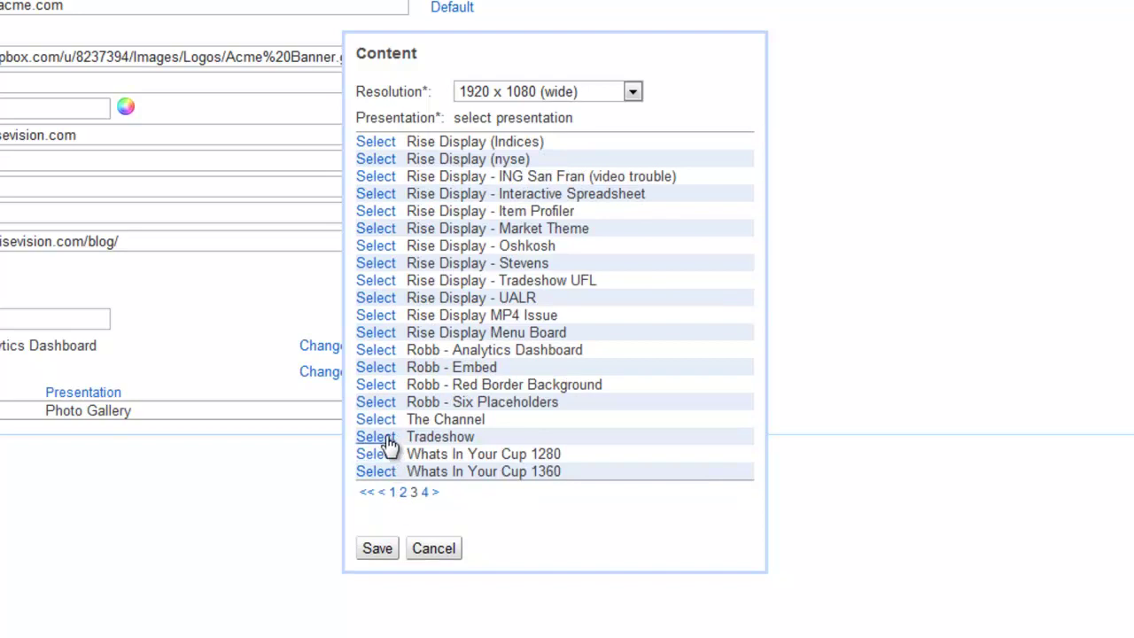
{"action": "left_click", "coordinate": [386, 438]}
{"action": "left_click", "coordinate": [577, 289]}
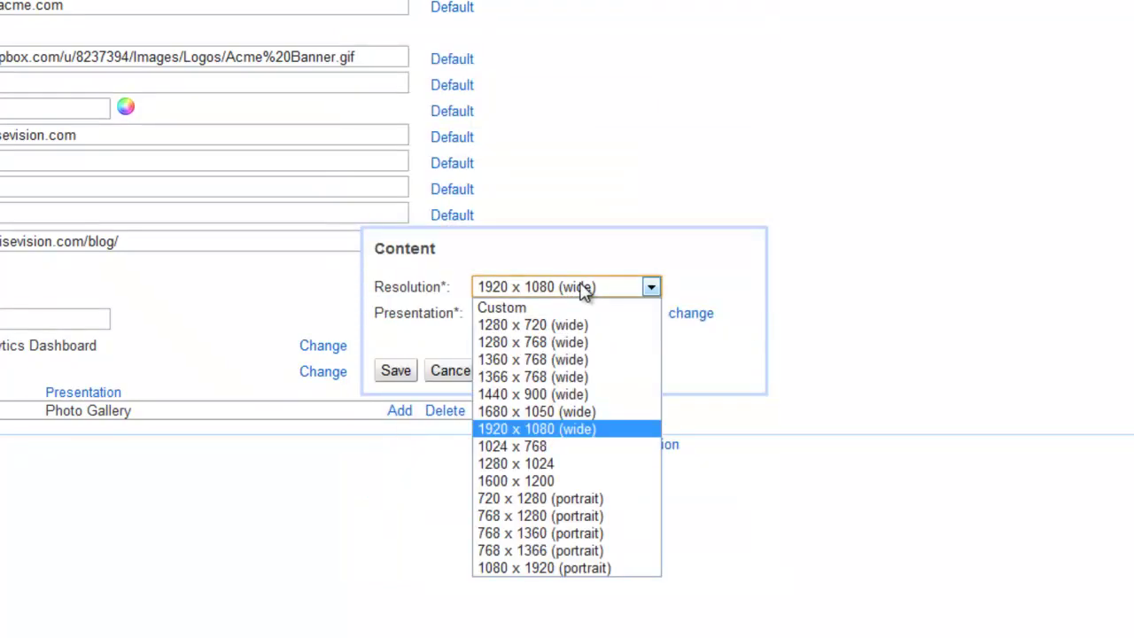
{"action": "left_click", "coordinate": [554, 359]}
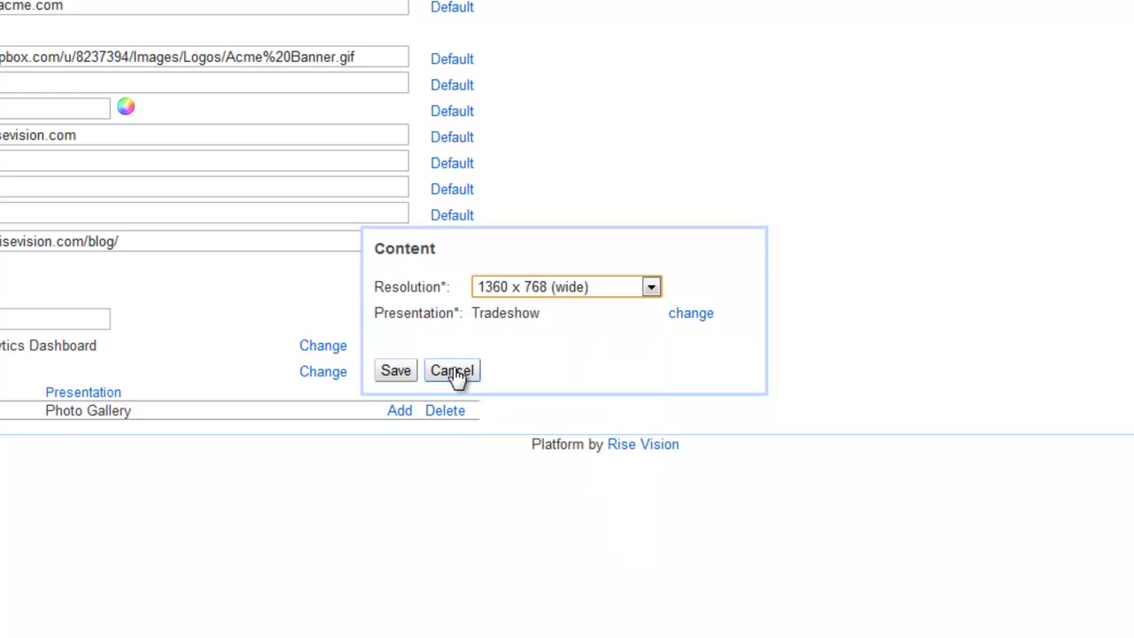
{"action": "left_click", "coordinate": [395, 371]}
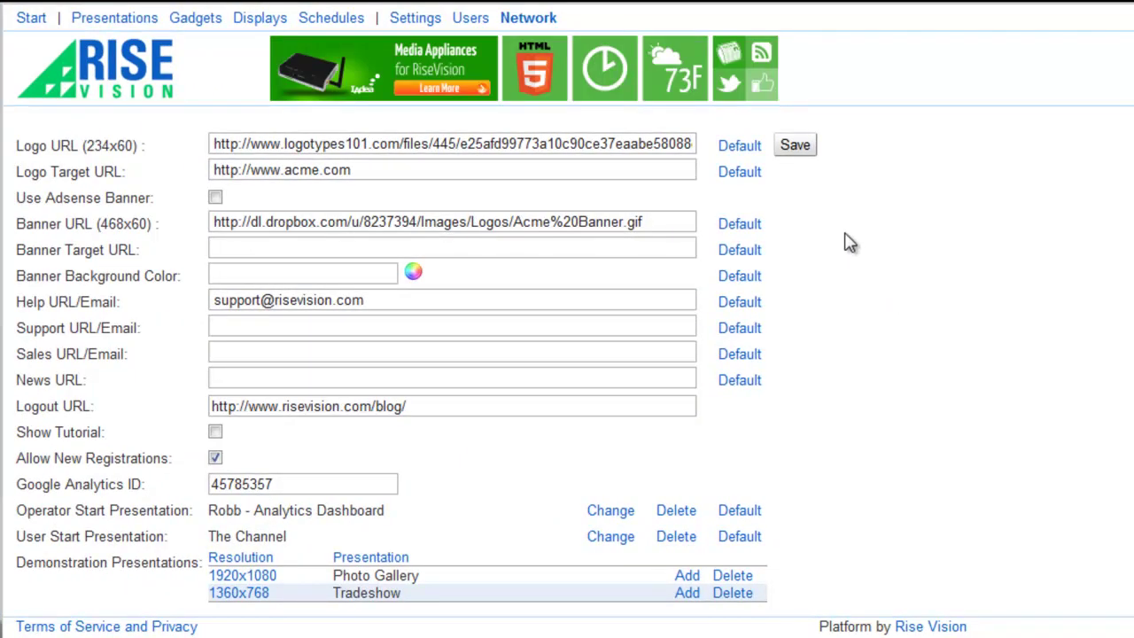
{"action": "left_click", "coordinate": [797, 144]}
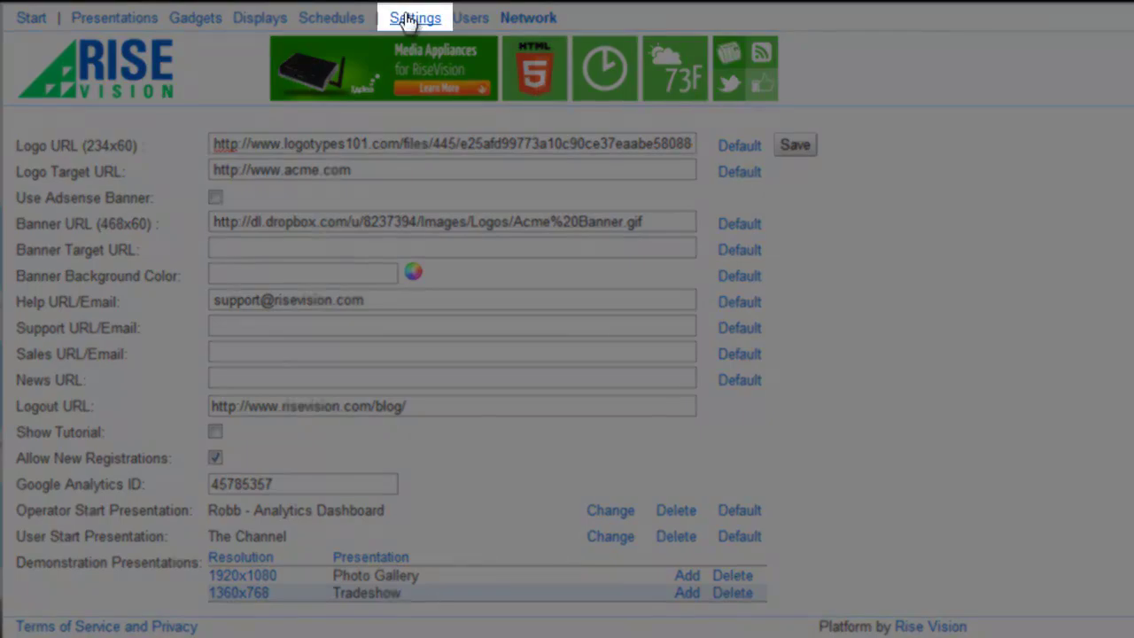
Step: From company Settings, add a new company named Bob's Company and save it
{"action": "left_click", "coordinate": [410, 17]}
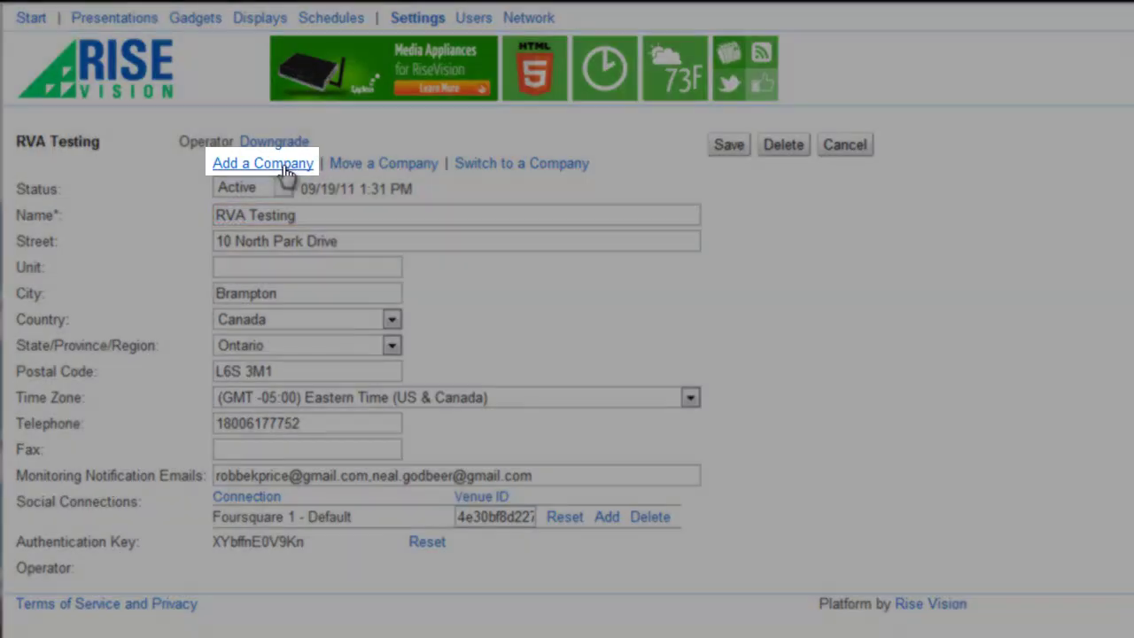
{"action": "left_click", "coordinate": [285, 170]}
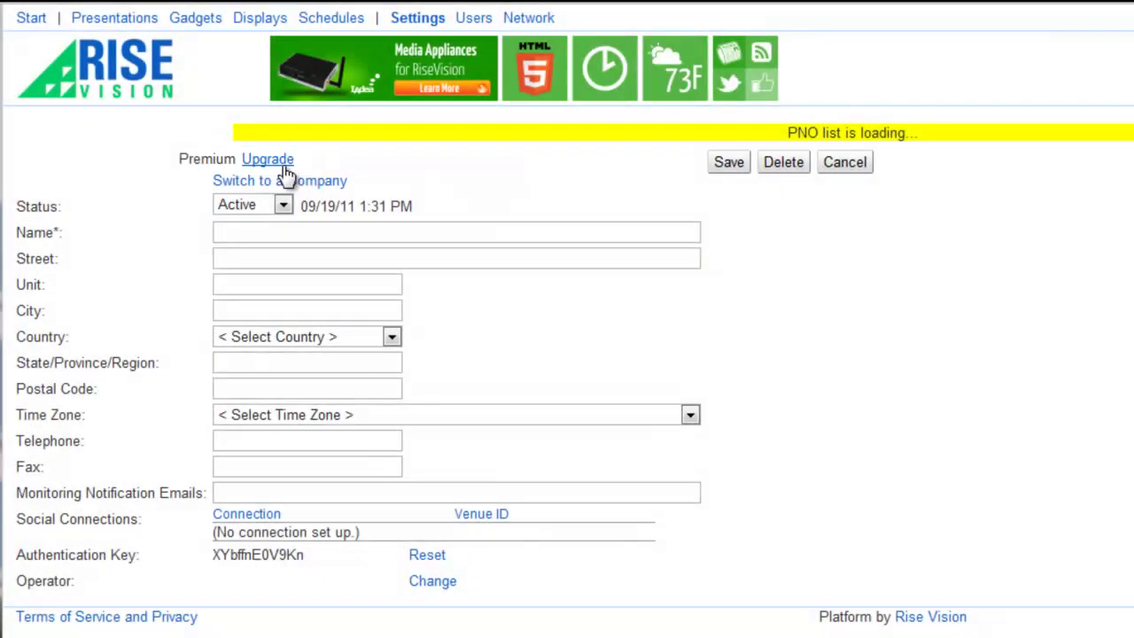
{"action": "left_click", "coordinate": [283, 214]}
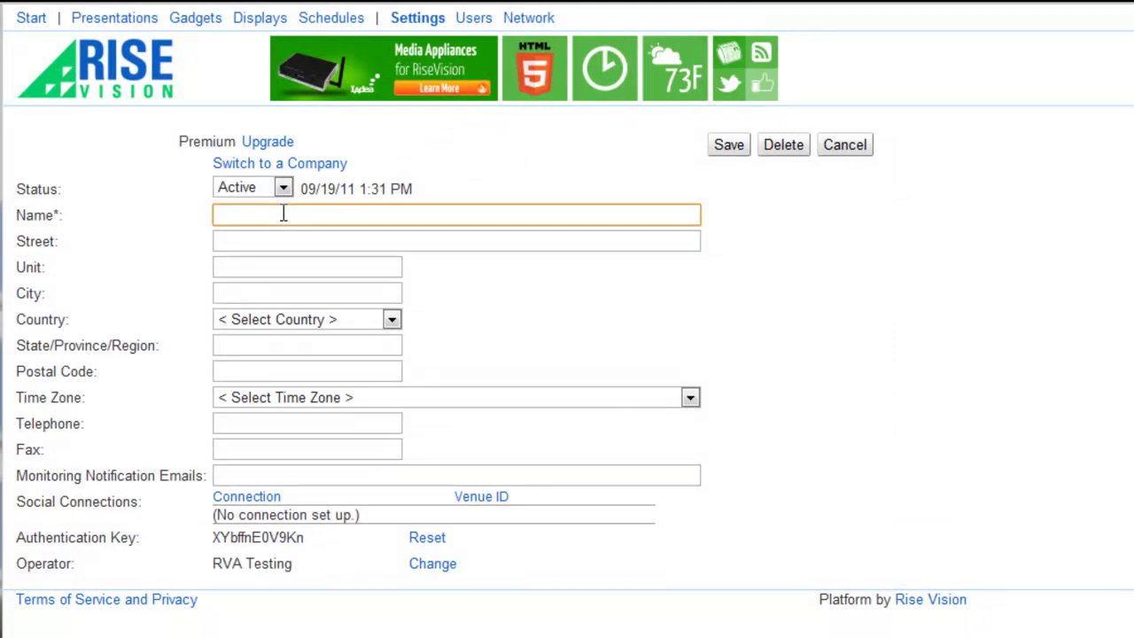
{"action": "type", "text": "Bob's Company"}
{"action": "left_click", "coordinate": [727, 145]}
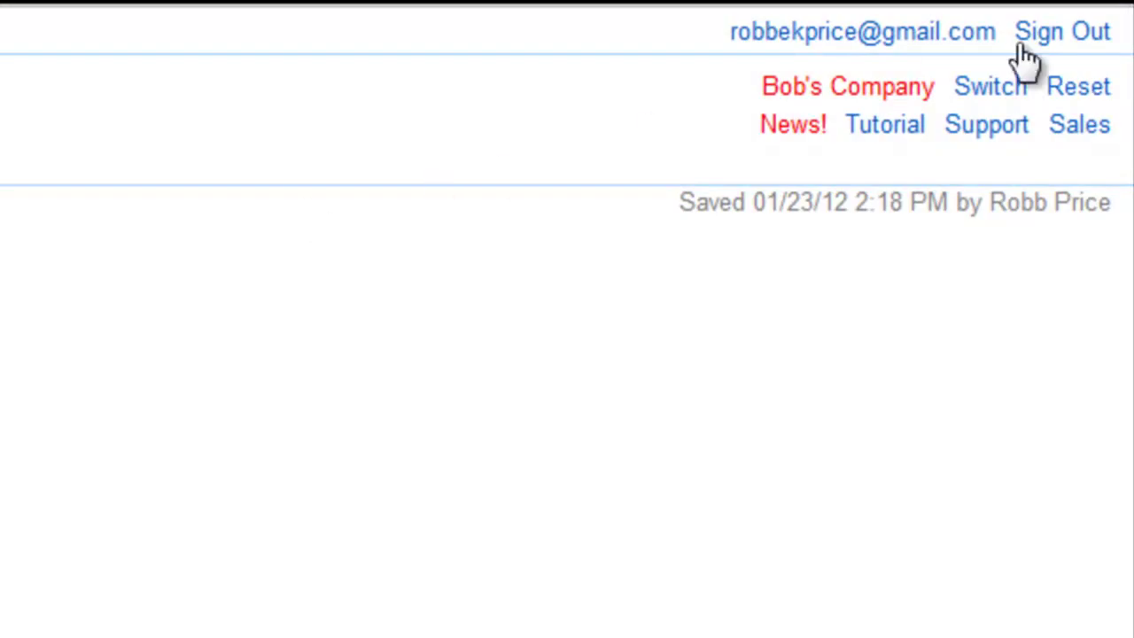
Step: Reset back to the operator's own company
{"action": "left_click", "coordinate": [1073, 88]}
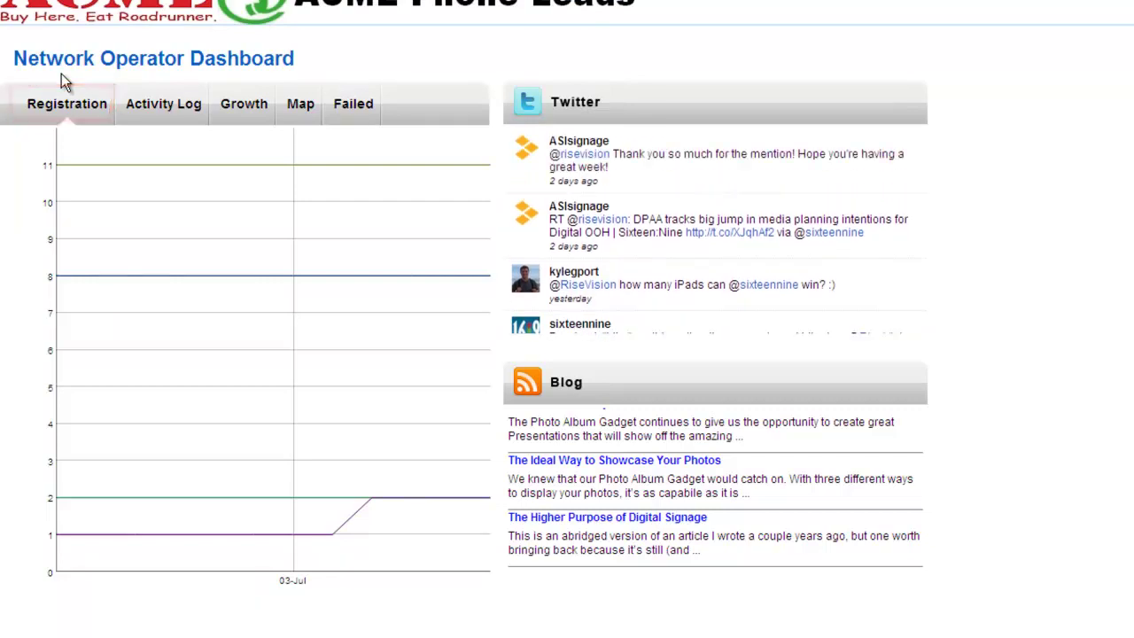
Step: Review the dashboard's Activity Log, Growth, Map and Failed displays views in turn
{"action": "left_click", "coordinate": [157, 106]}
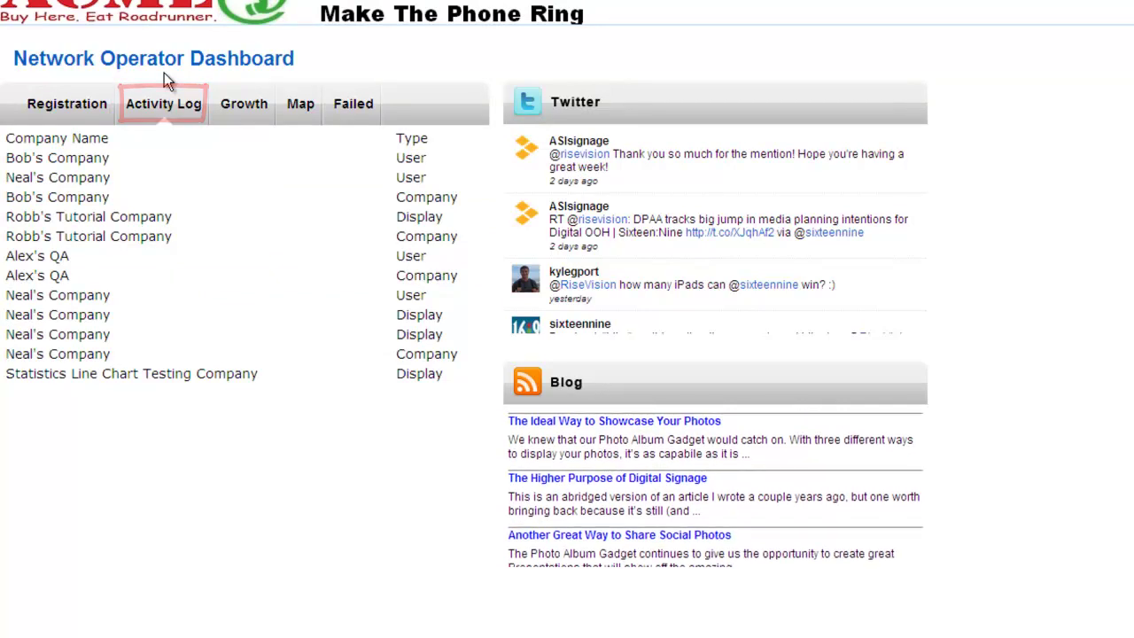
{"action": "left_click", "coordinate": [244, 96]}
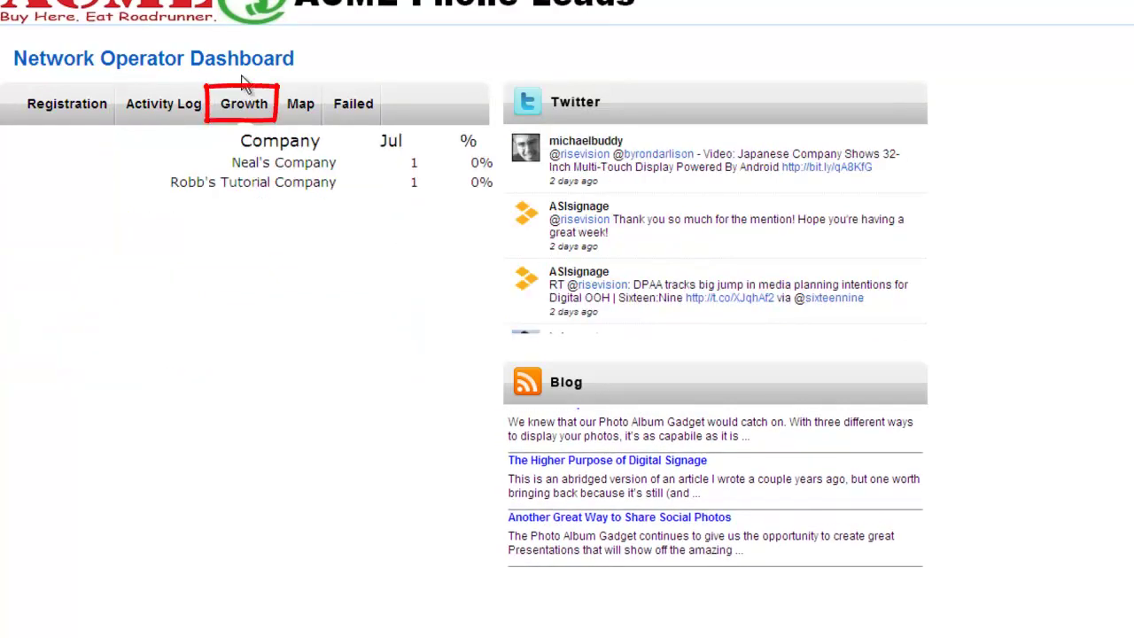
{"action": "left_click", "coordinate": [300, 104]}
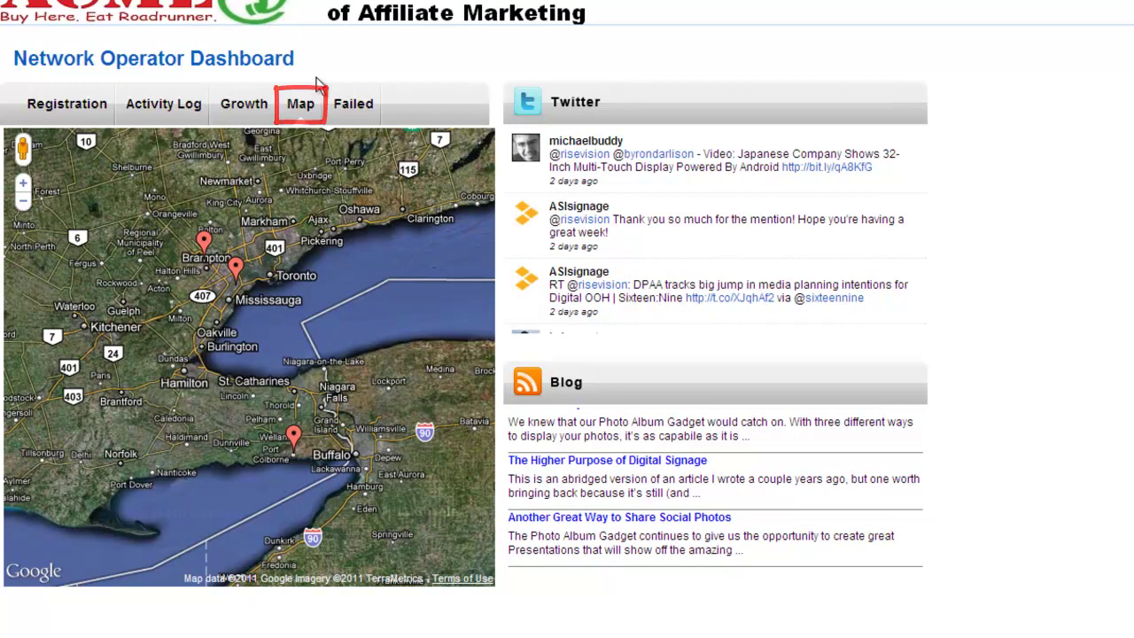
{"action": "left_click", "coordinate": [354, 103]}
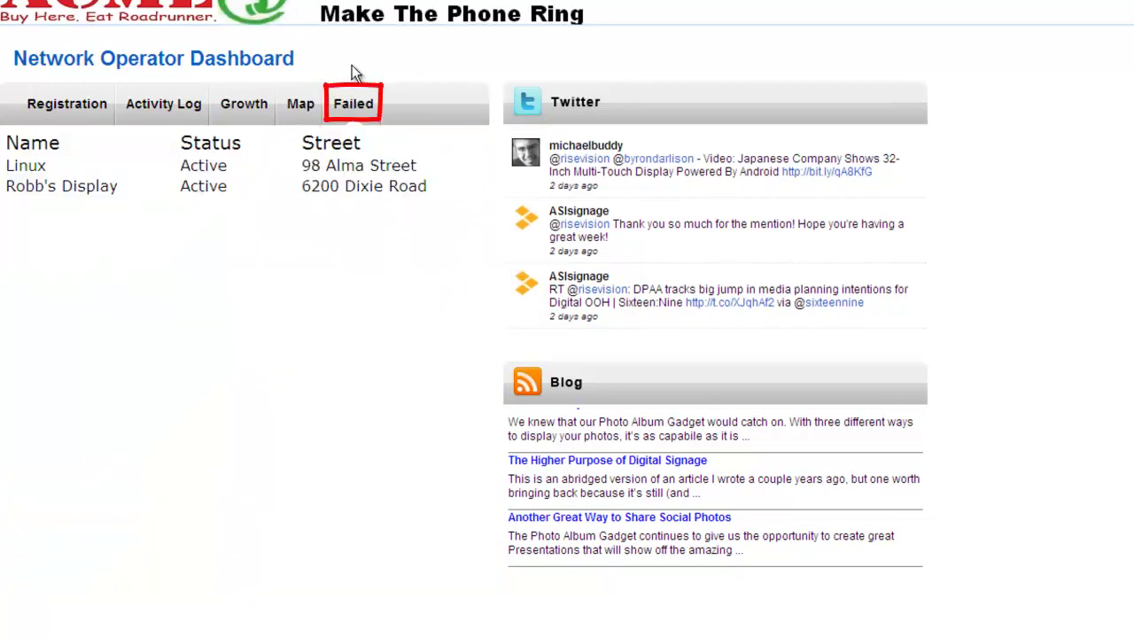